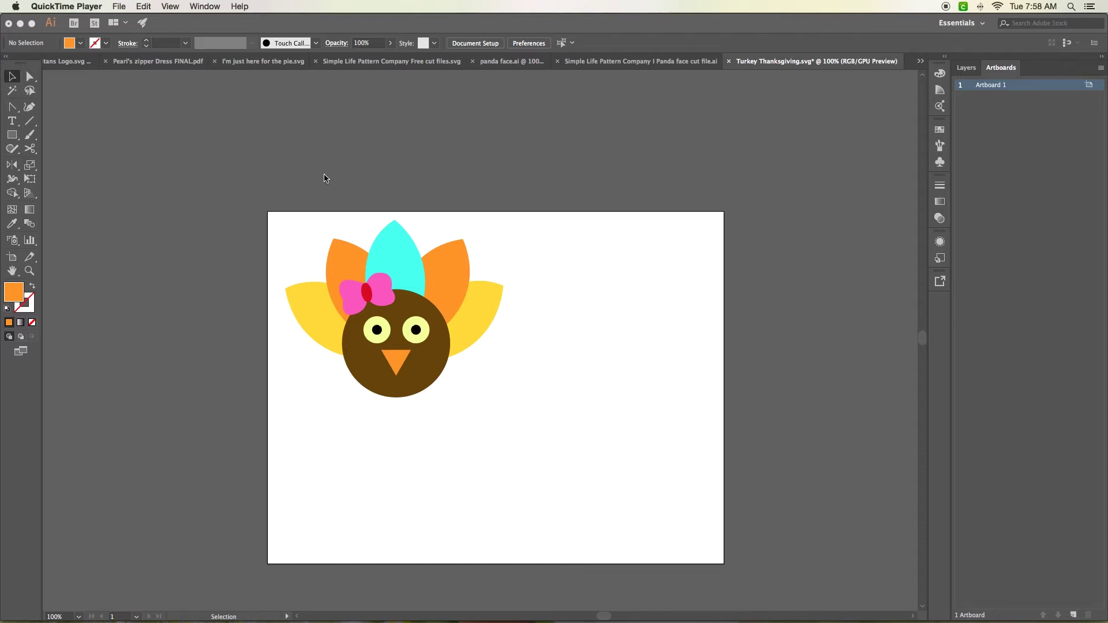
Bring Illustrator forward and marquee-select every shape of the turkey.
left_click(245, 179)
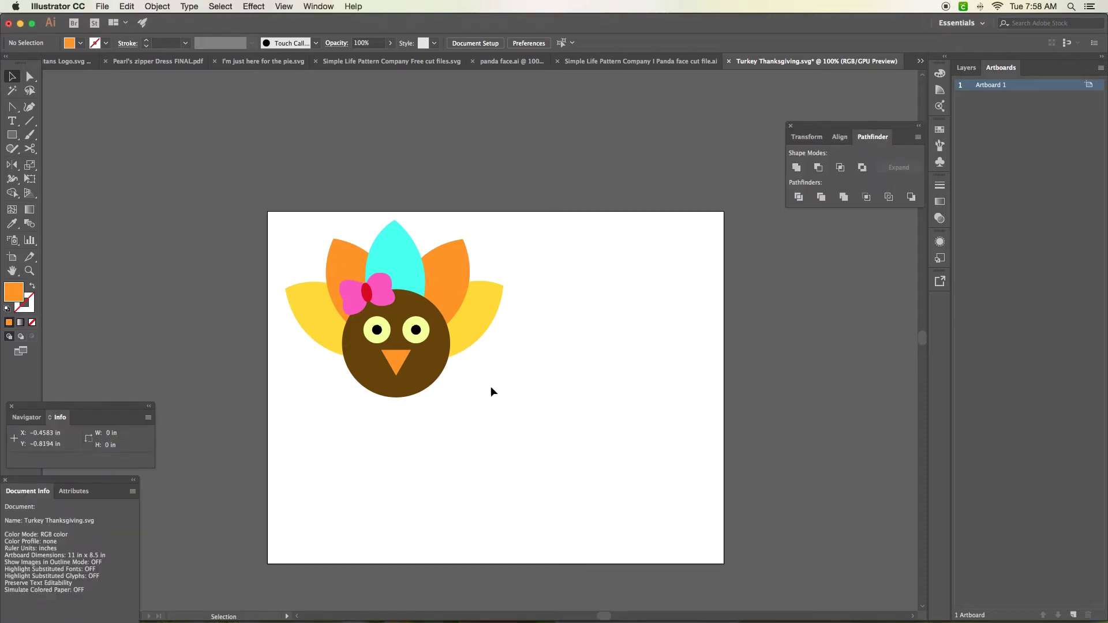
left_click_drag(242, 193, 527, 431)
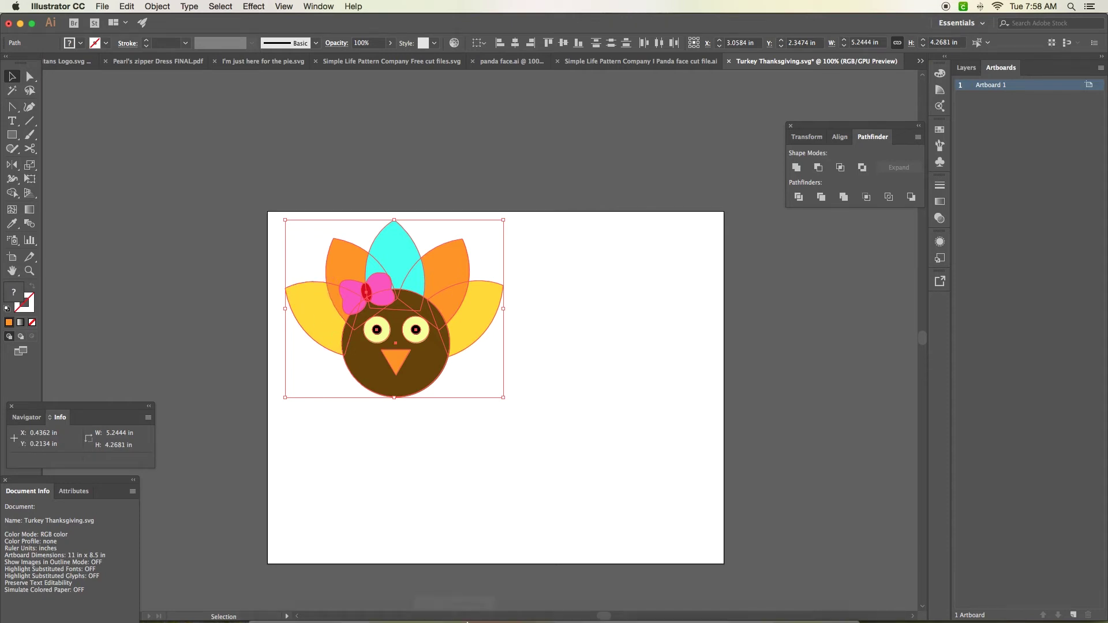
In Cricut Design Space, select both turkeys and ungroup them.
mouse_move(459, 615)
left_click(379, 601)
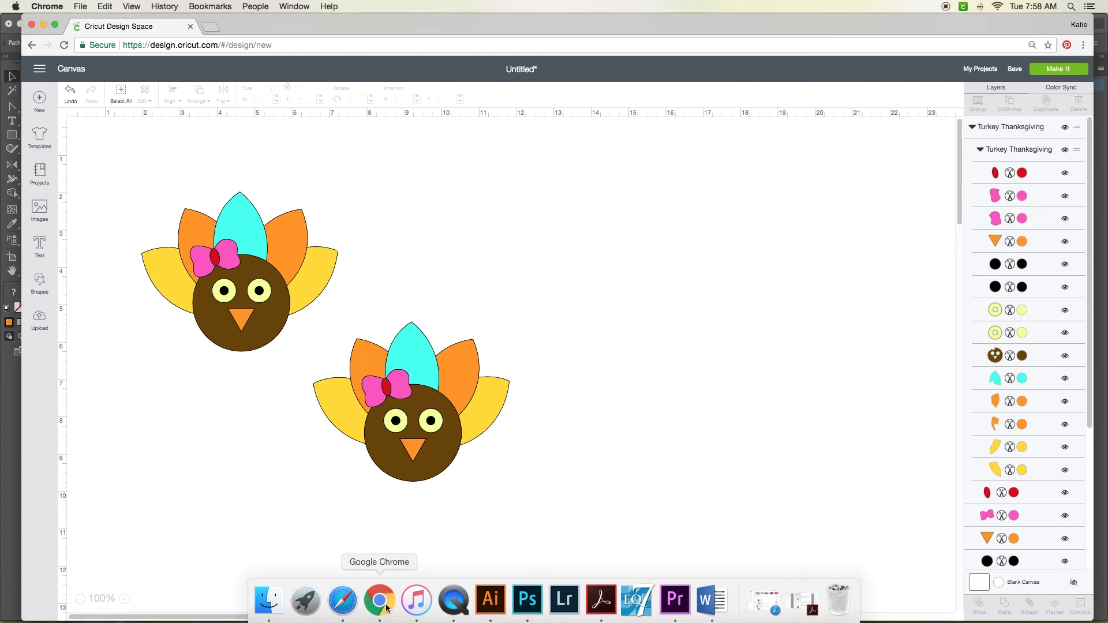
key("super+a")
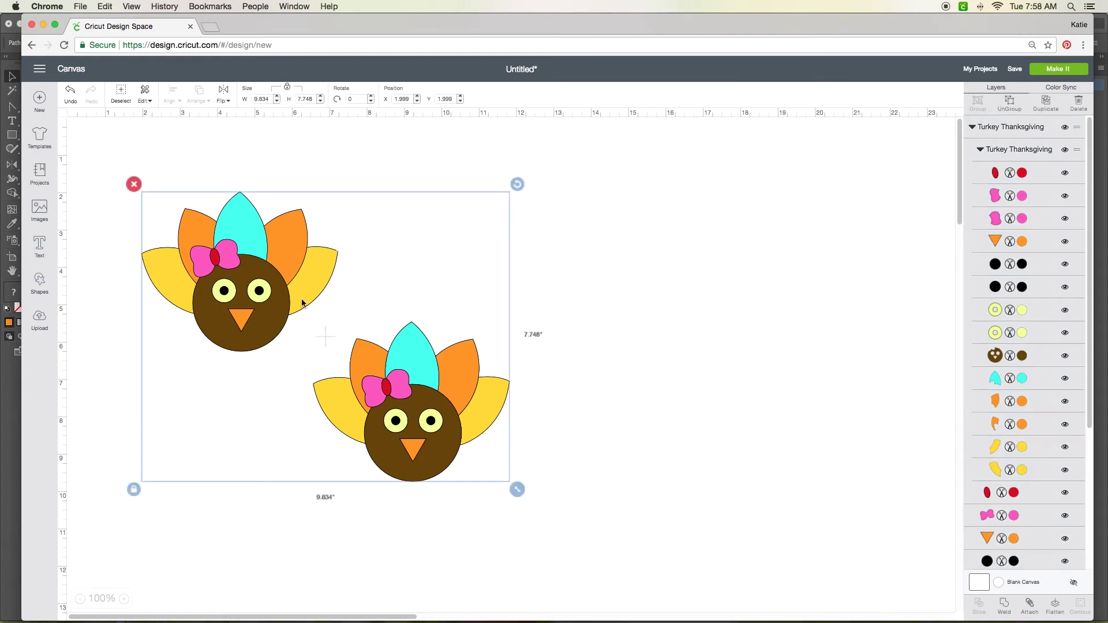
left_click(1010, 103)
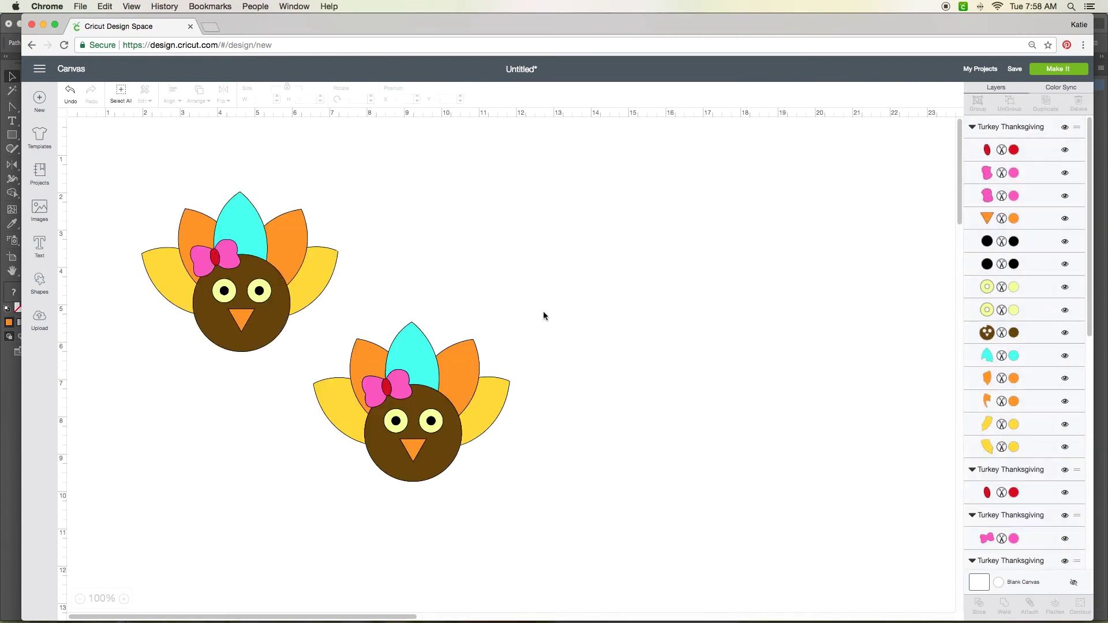
Ungroup the second turkey, then move the first turkey's brown face circle back under its eyes and beak.
left_click(415, 352)
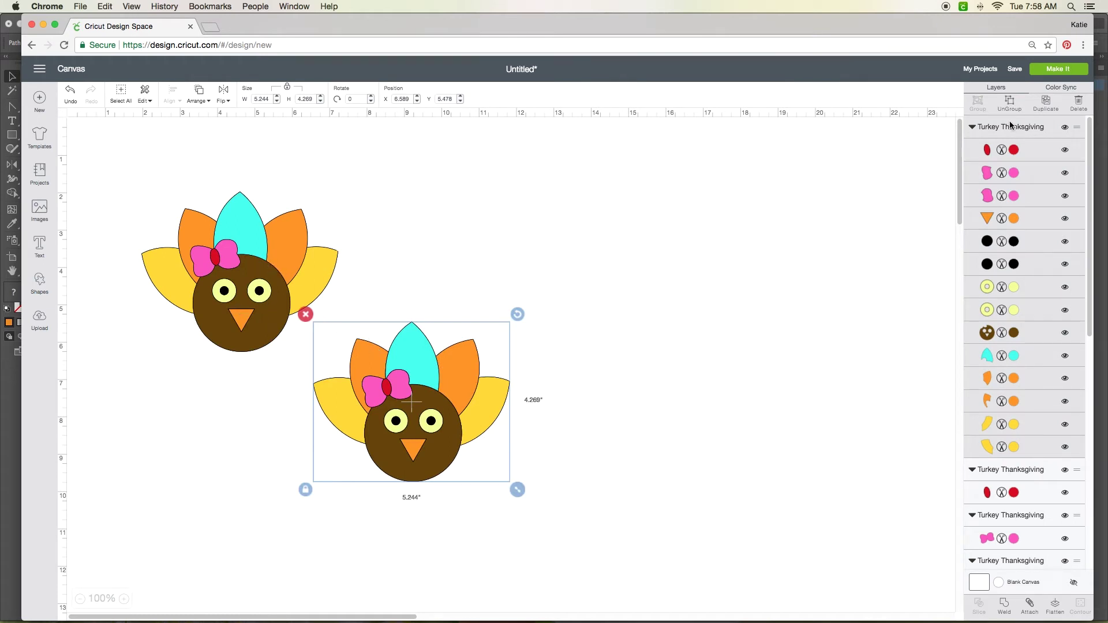
left_click(1010, 103)
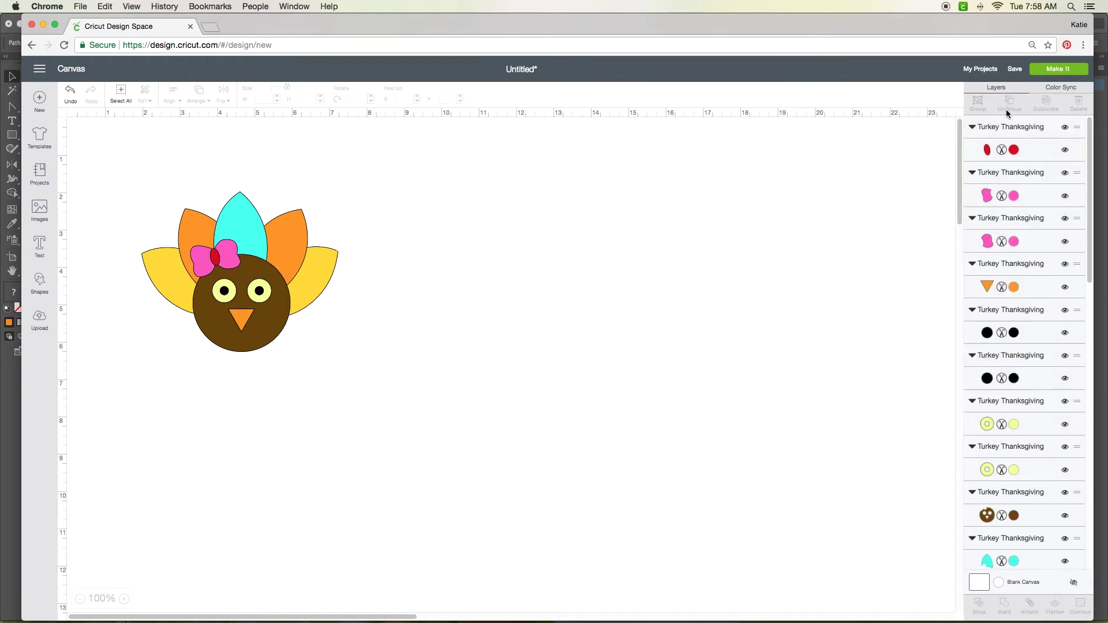
left_click(237, 305)
mouse_move(267, 337)
left_mouse_down()
mouse_move(252, 433)
mouse_move(255, 328)
left_mouse_up()
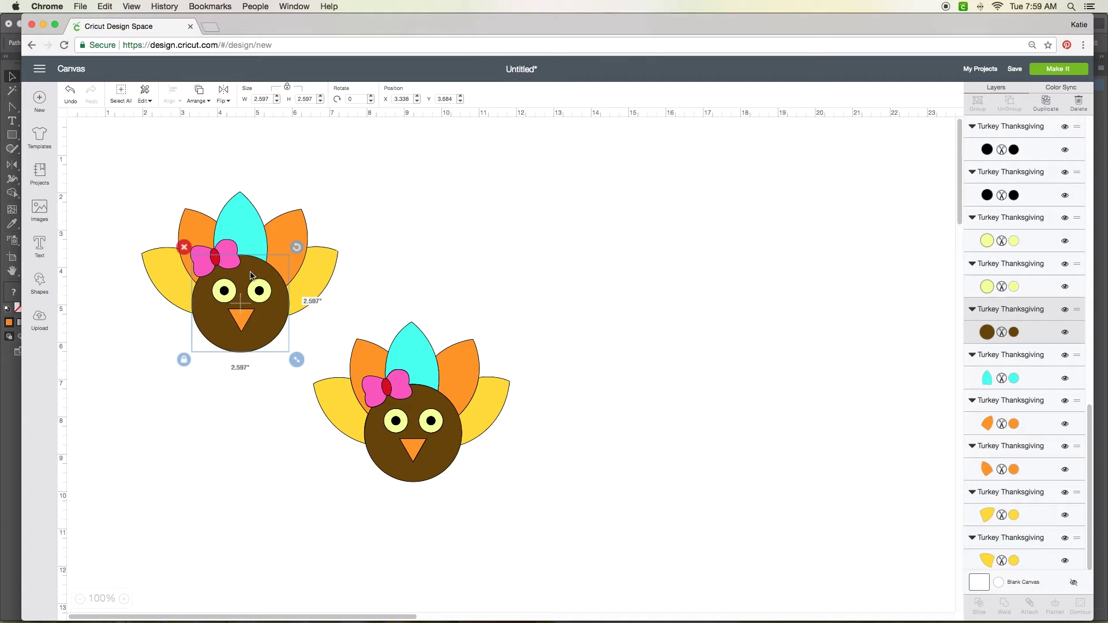
Select the first turkey's teal feather and pink bow, then deselect them.
left_click(246, 234)
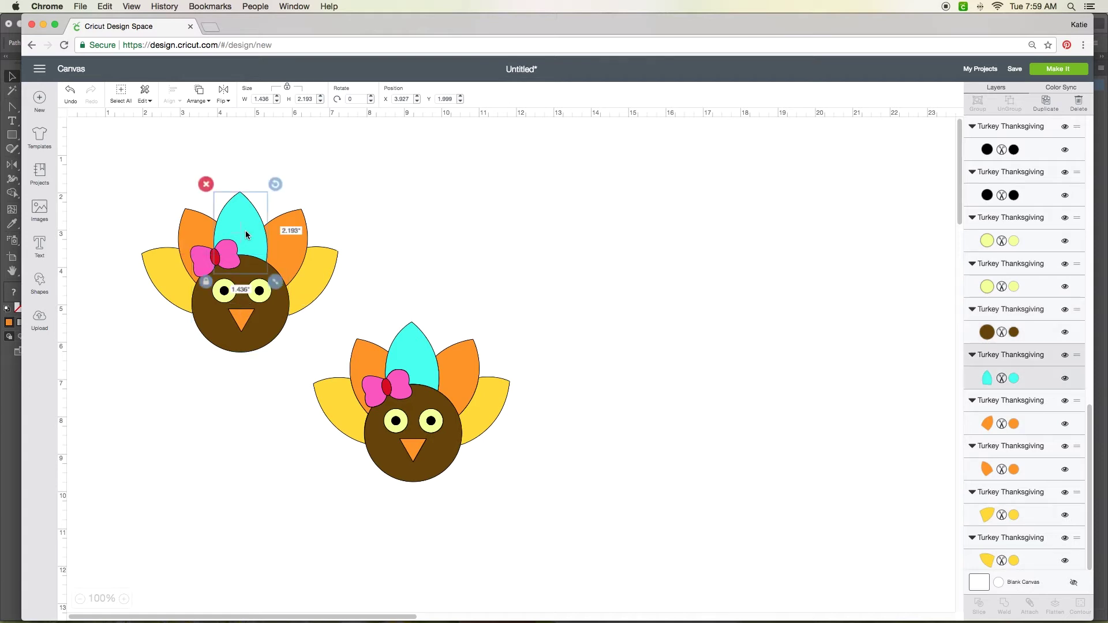
left_click(230, 261)
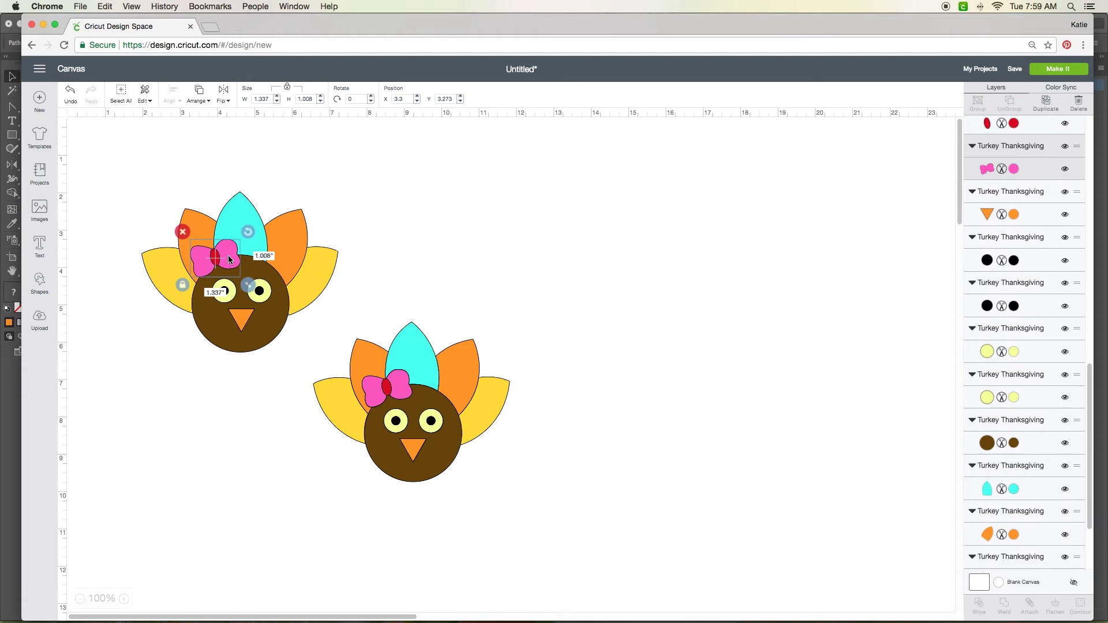
left_click_drag(123, 173, 221, 284)
Pull the second turkey's teal, orange and yellow feathers outward and shift its brown head to expose the overlaps.
left_click_drag(412, 350, 413, 317)
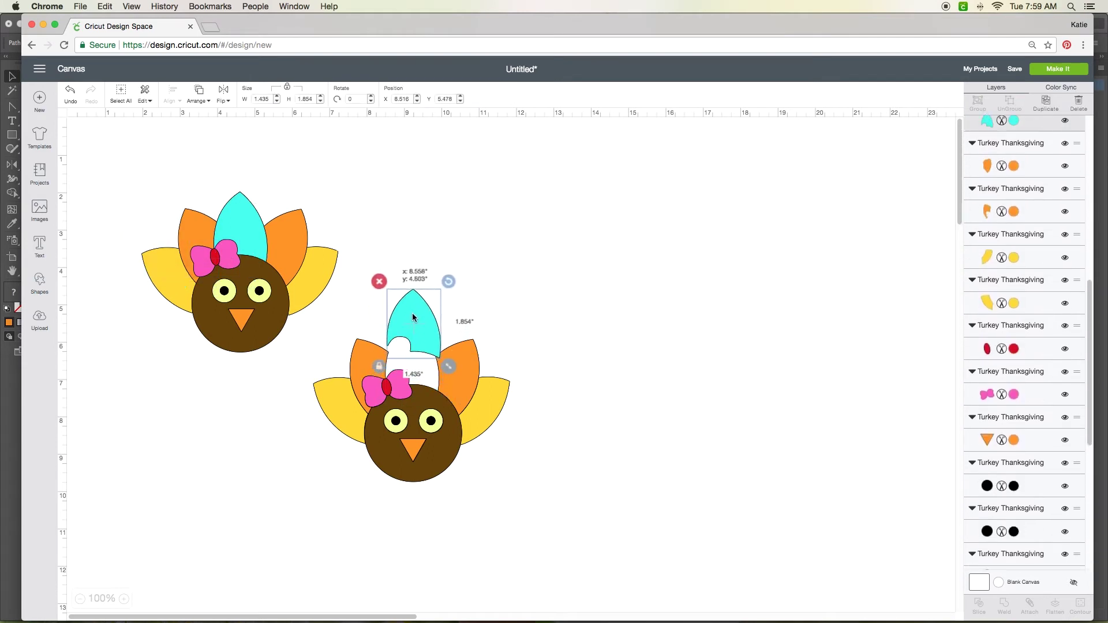
left_click_drag(463, 373, 481, 353)
left_click(495, 419)
left_click_drag(494, 420, 524, 422)
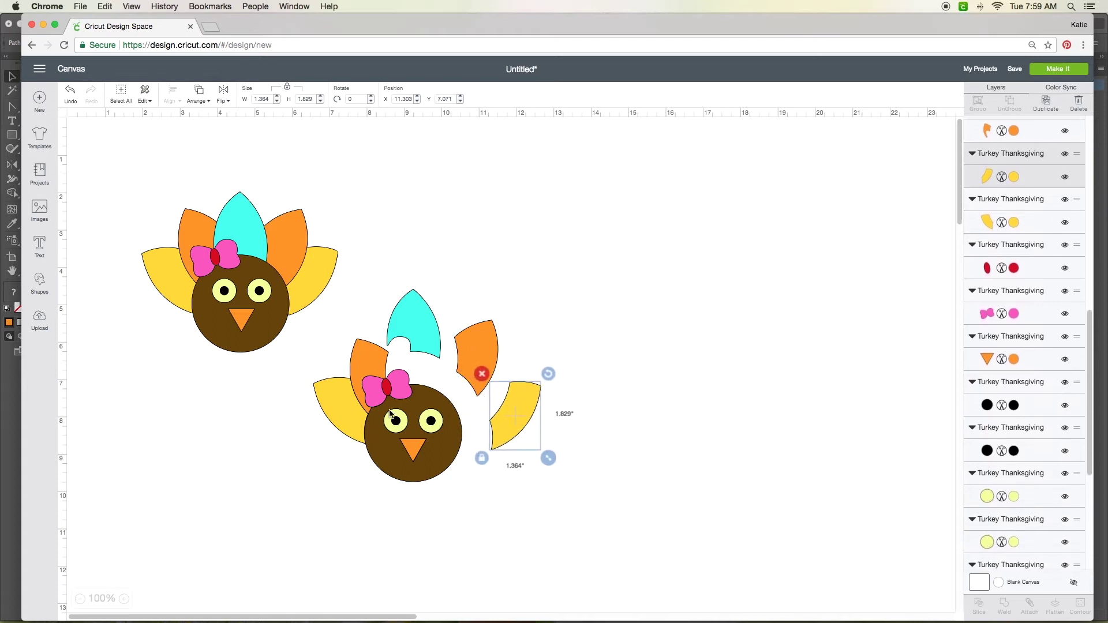
left_click_drag(367, 359, 358, 343)
left_click(324, 414)
left_click_drag(324, 414, 324, 413)
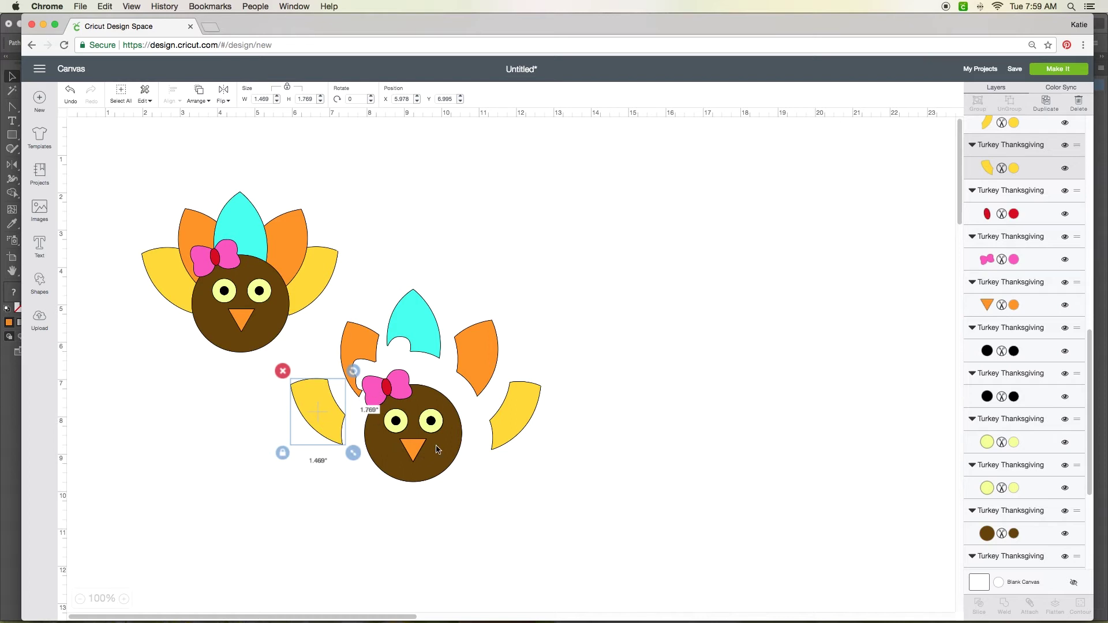
mouse_move(443, 447)
left_mouse_down()
mouse_move(455, 524)
mouse_move(441, 442)
mouse_move(439, 452)
left_mouse_up()
left_click(392, 247)
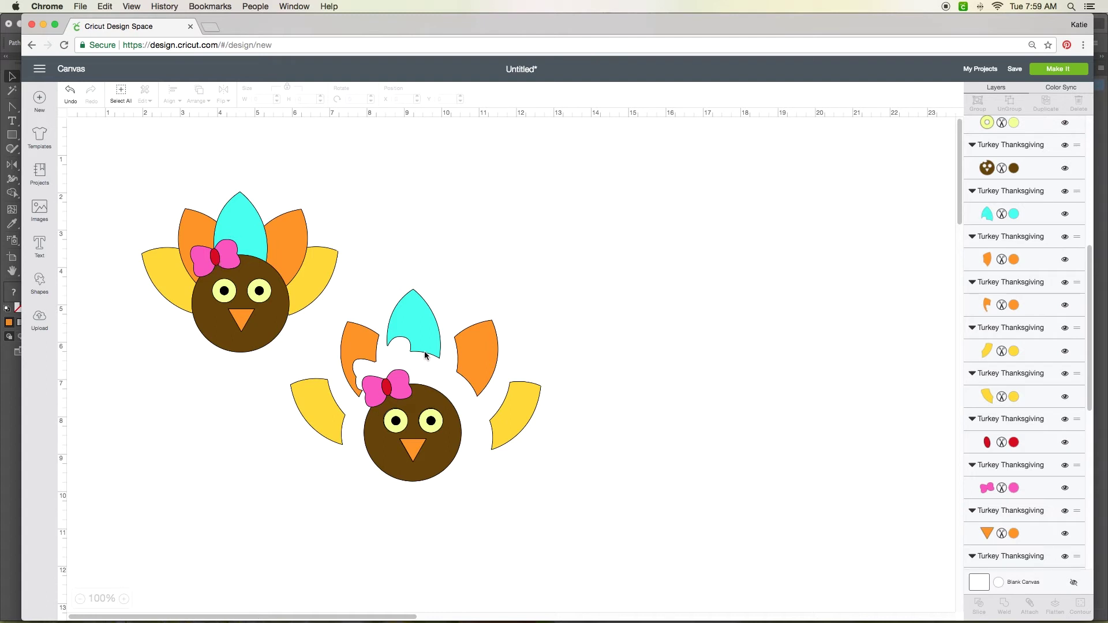
Put the cyan feather back on the second turkey, slide the left yellow feather inward, and return to Illustrator.
left_click_drag(411, 317, 364, 364)
left_click_drag(320, 420, 345, 417)
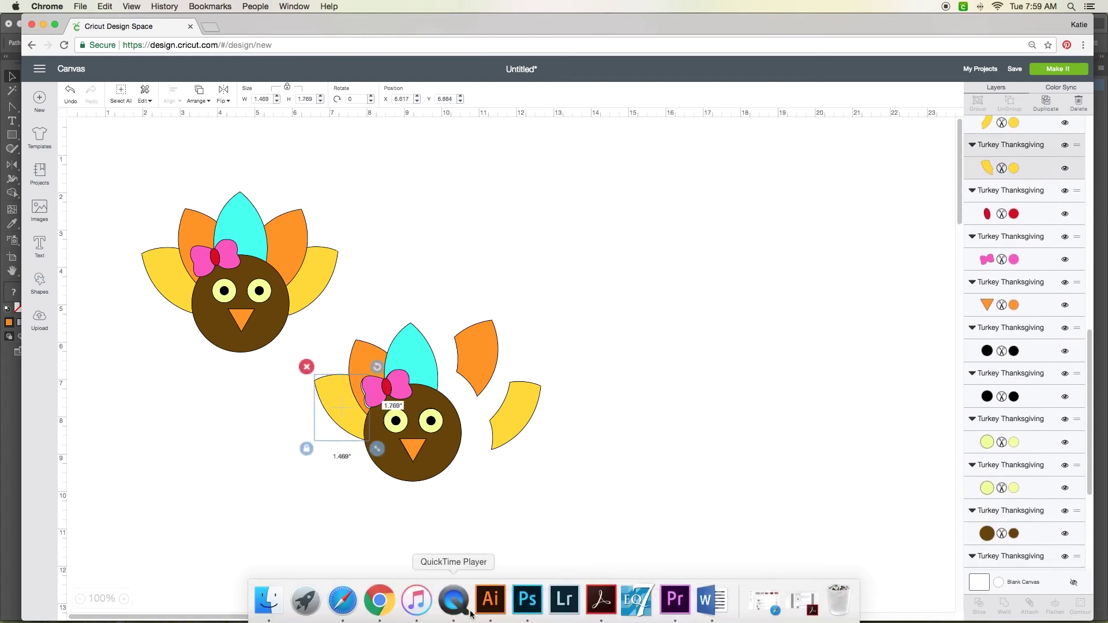
left_click(493, 603)
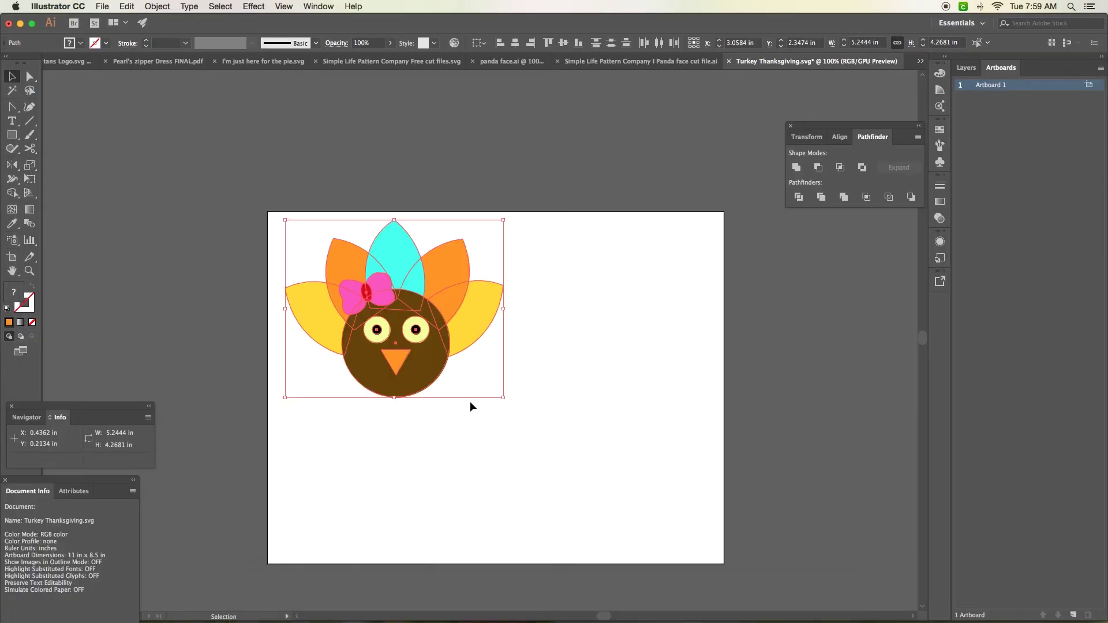
Duplicate the turkey and place the copy at the artboard's lower right.
key("a")
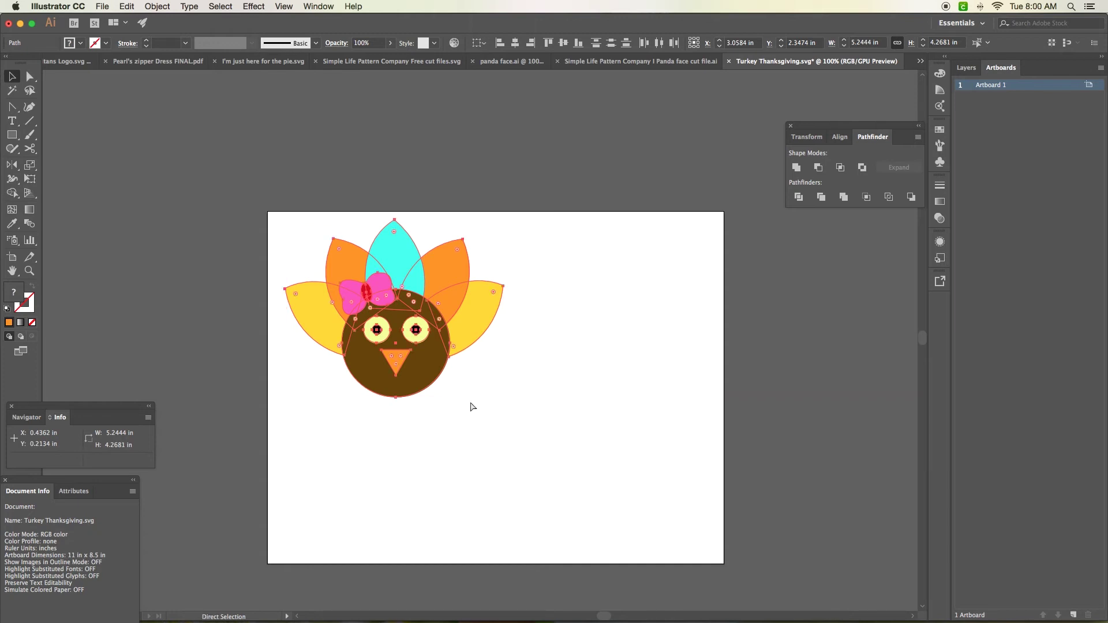
key("super+v")
left_click_drag(523, 409, 621, 507)
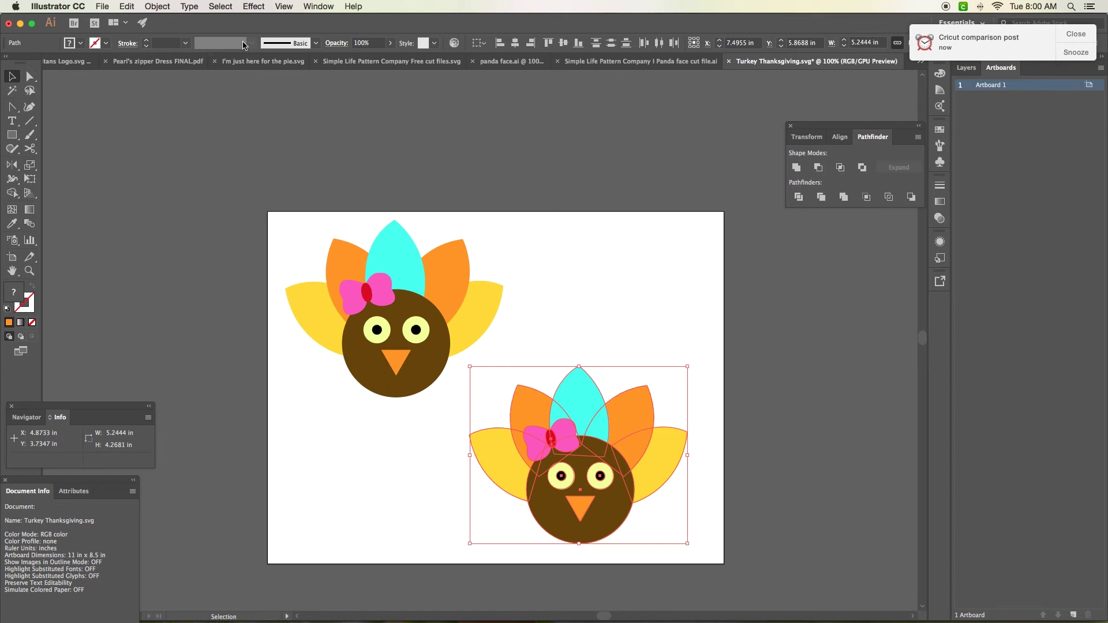
Merge the copied turkey's overlapping shapes with Pathfinder's Merge.
left_click(321, 7)
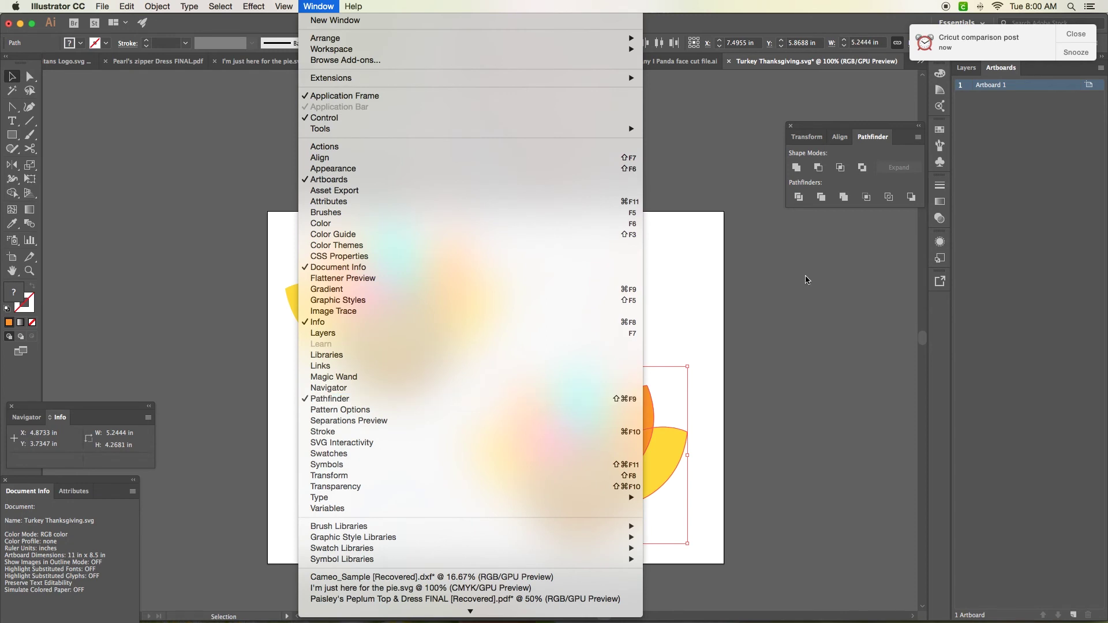
left_click(396, 400)
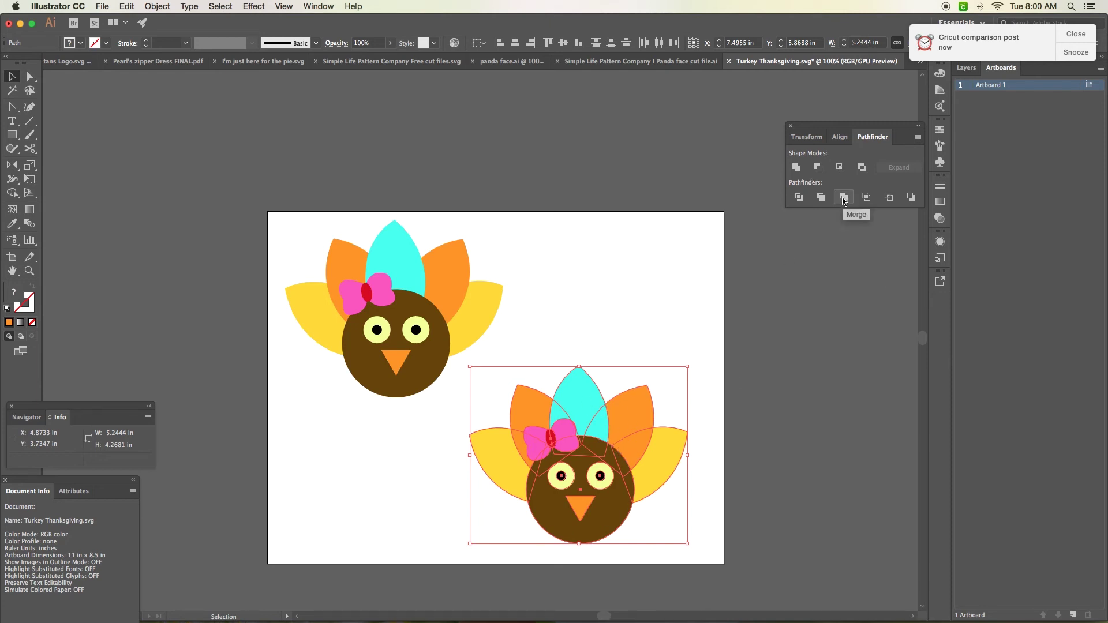
left_click(844, 198)
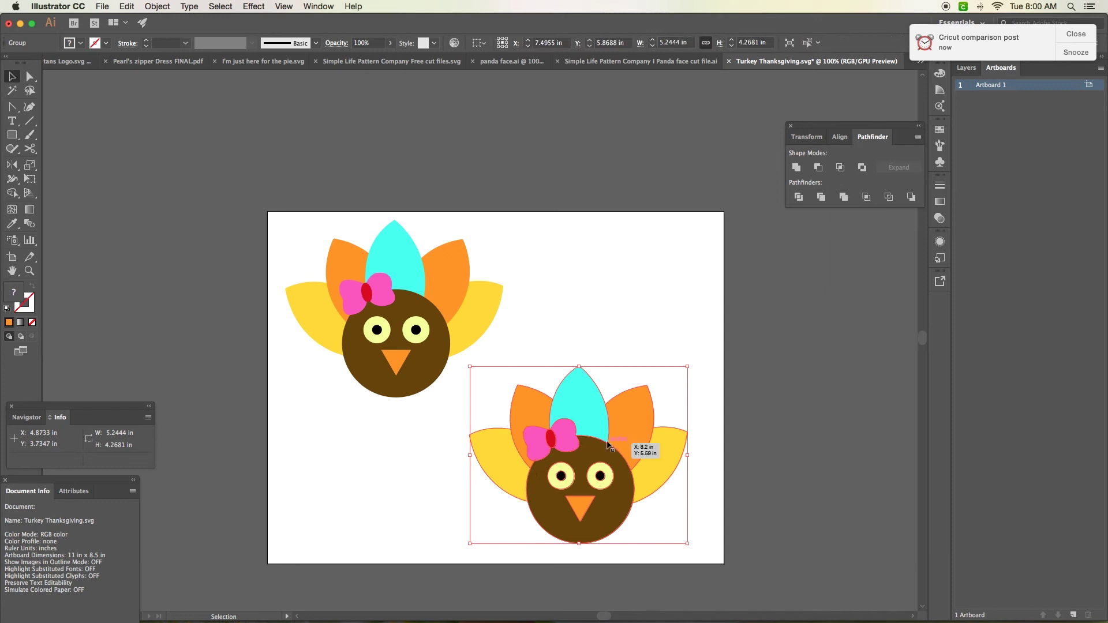
With Direct Selection, pull the merged copy's cyan, orange and yellow feathers apart, then nudge the right yellow feather back.
left_click(574, 343)
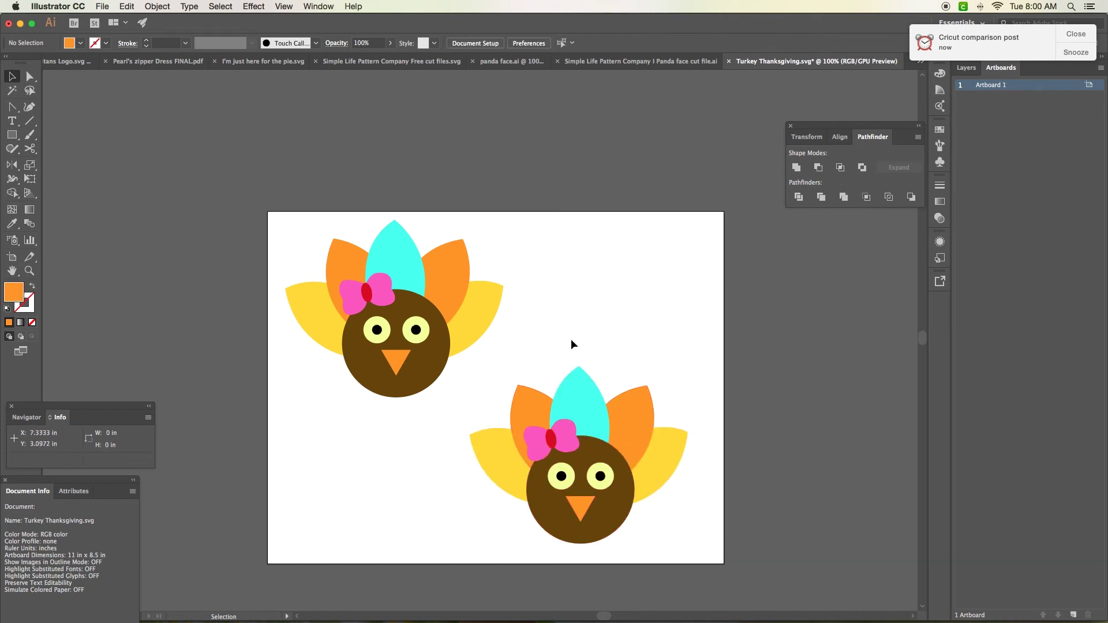
key("a")
left_click_drag(579, 382, 577, 322)
left_click_drag(631, 428, 651, 385)
left_click_drag(655, 455, 692, 455)
left_click_drag(532, 404, 523, 363)
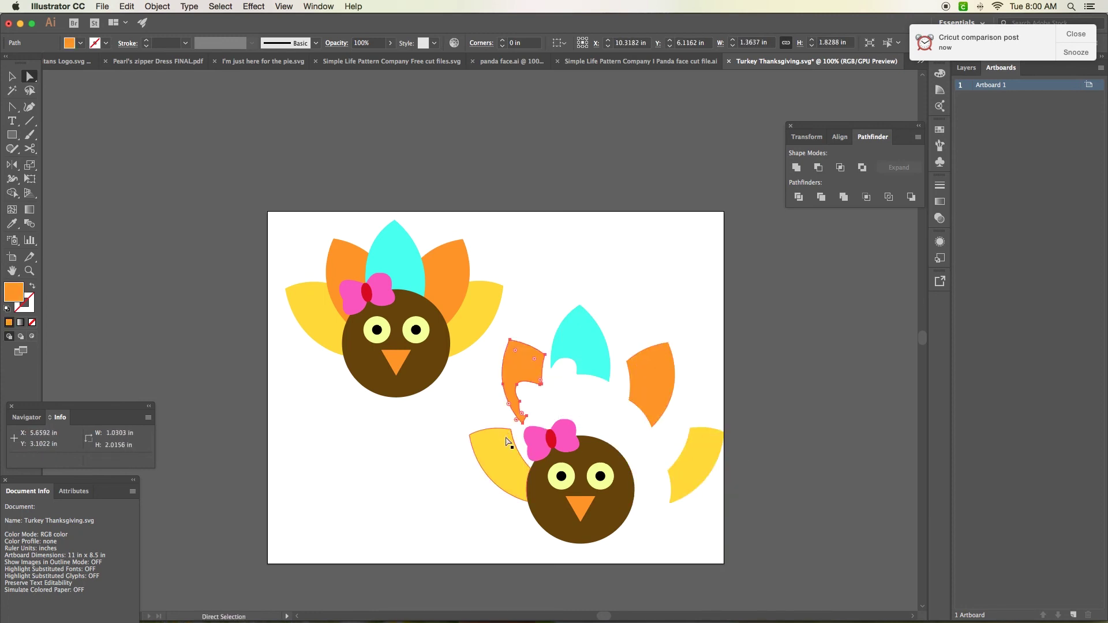
left_click_drag(493, 428, 468, 411)
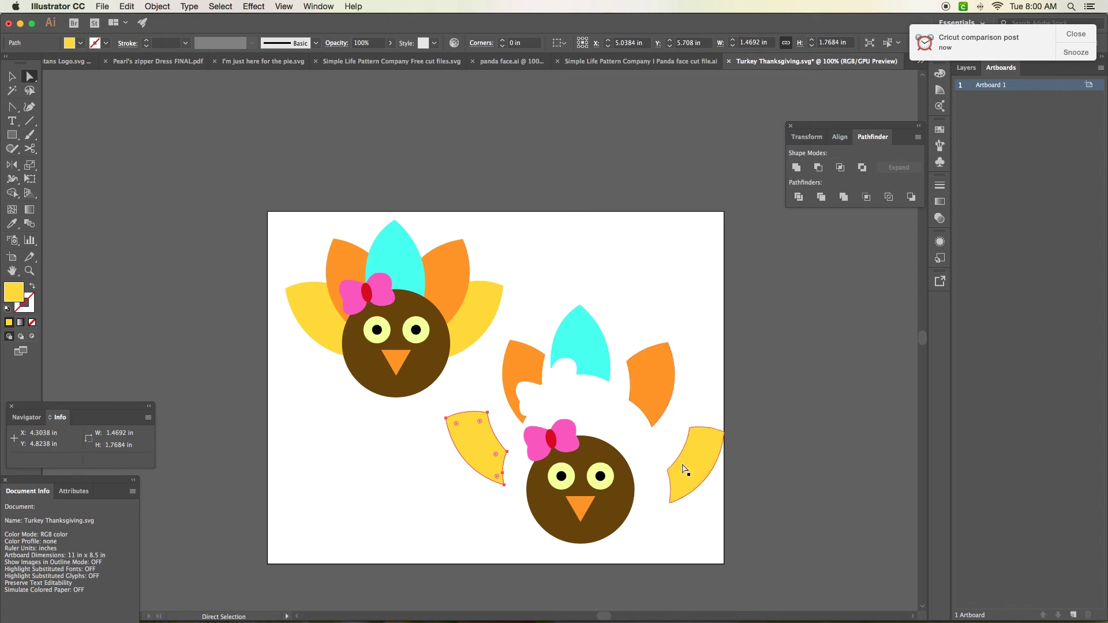
left_click_drag(686, 468, 651, 466)
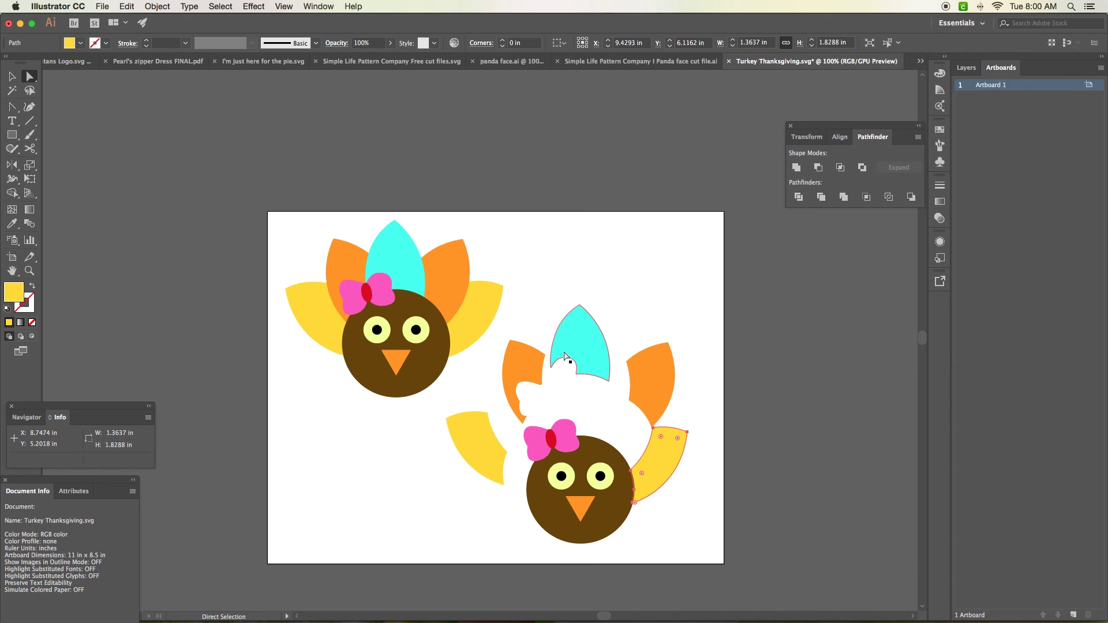
mouse_move(455, 618)
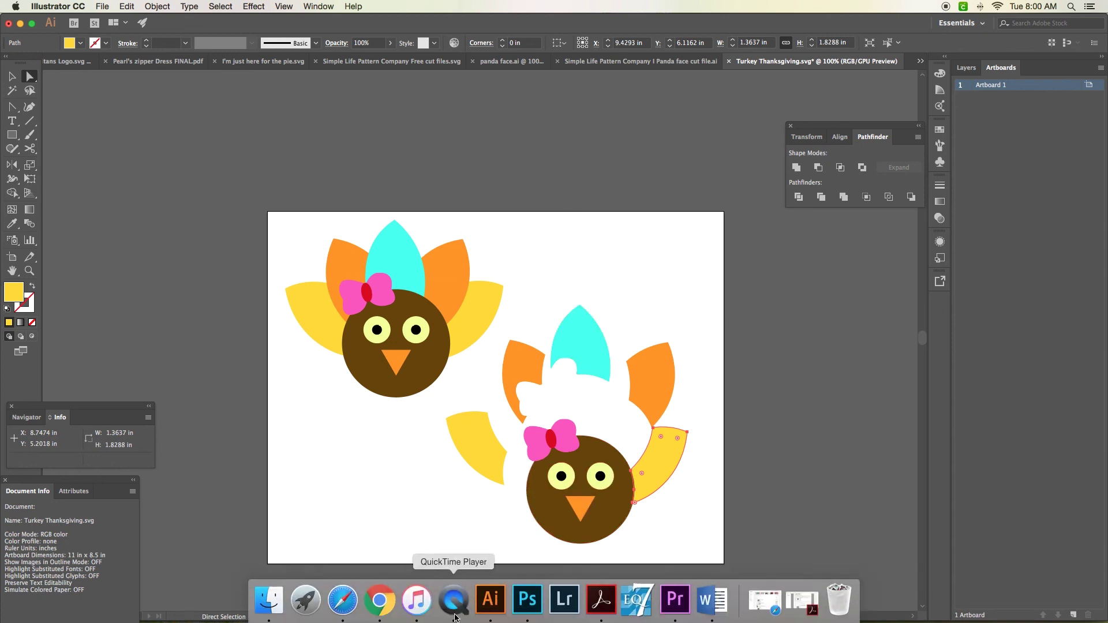
left_click(379, 601)
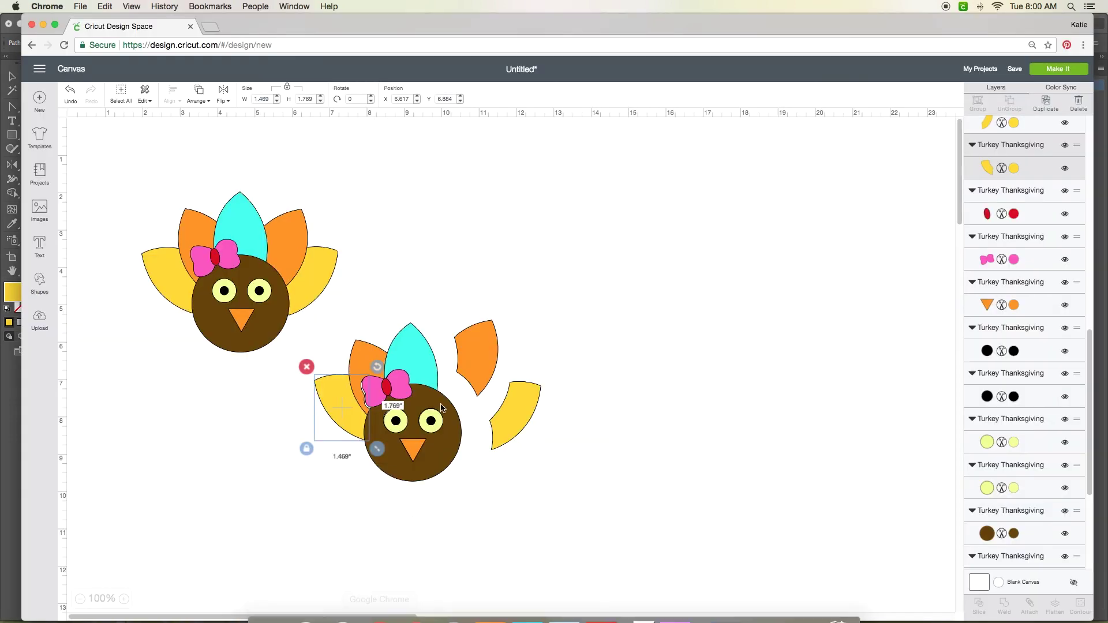
left_click(544, 235)
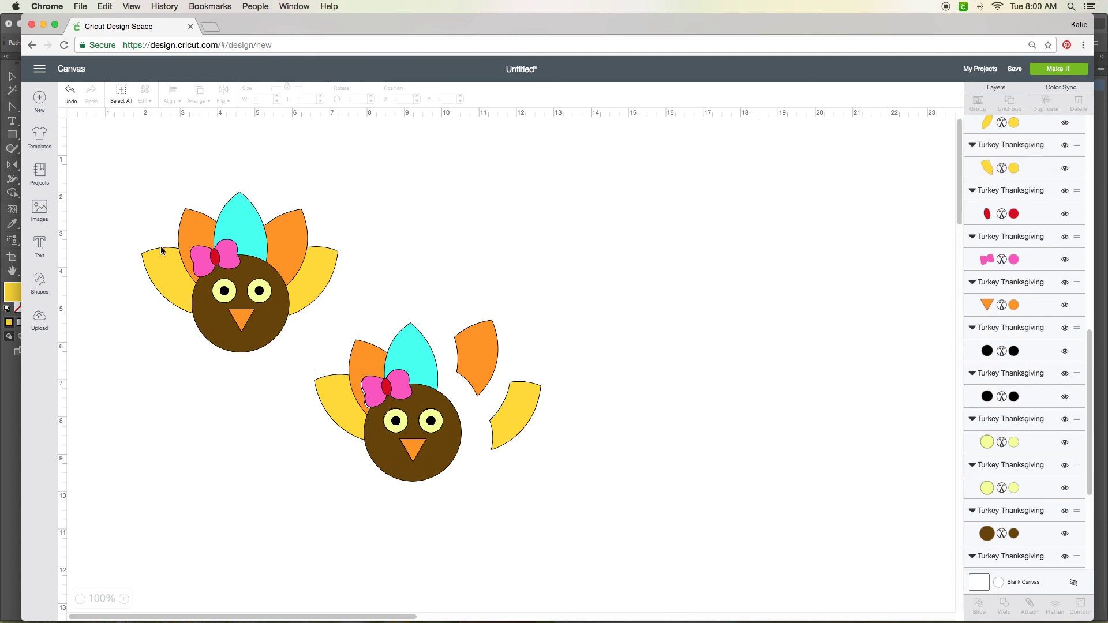